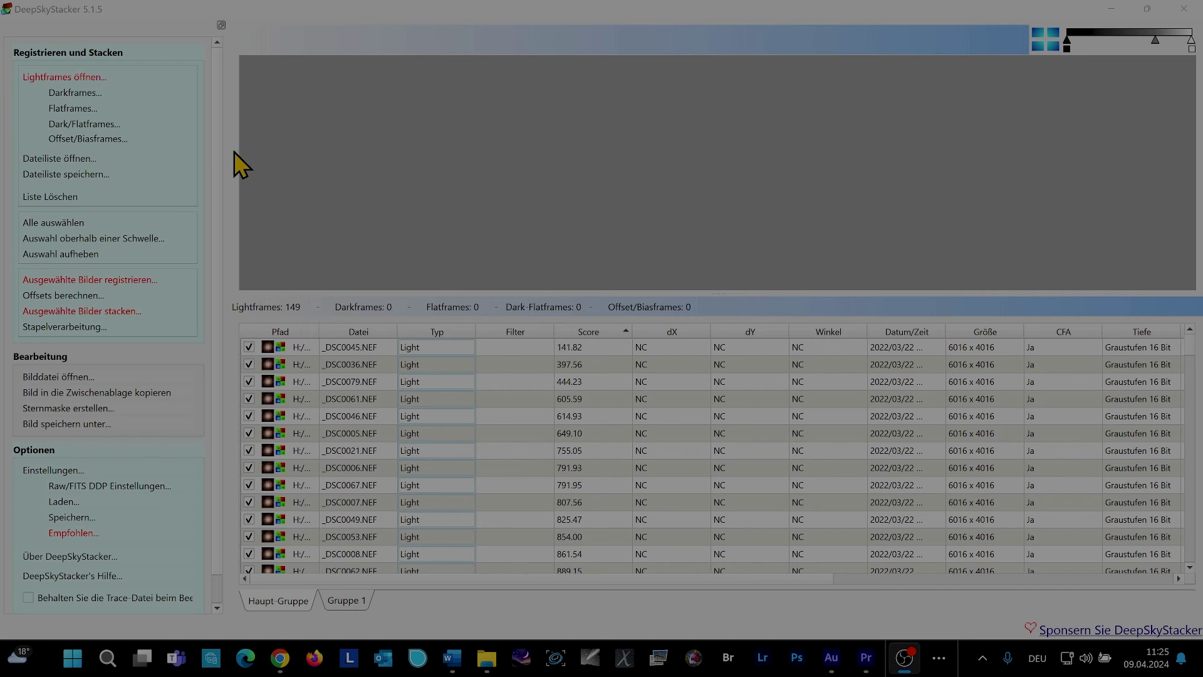
Load the dark frames _DSC0178.NEF through _DSC0192.NEF from the Leo/dark folder, leaving out the master dark file.
{"action": "left_click", "coordinate": [74, 94]}
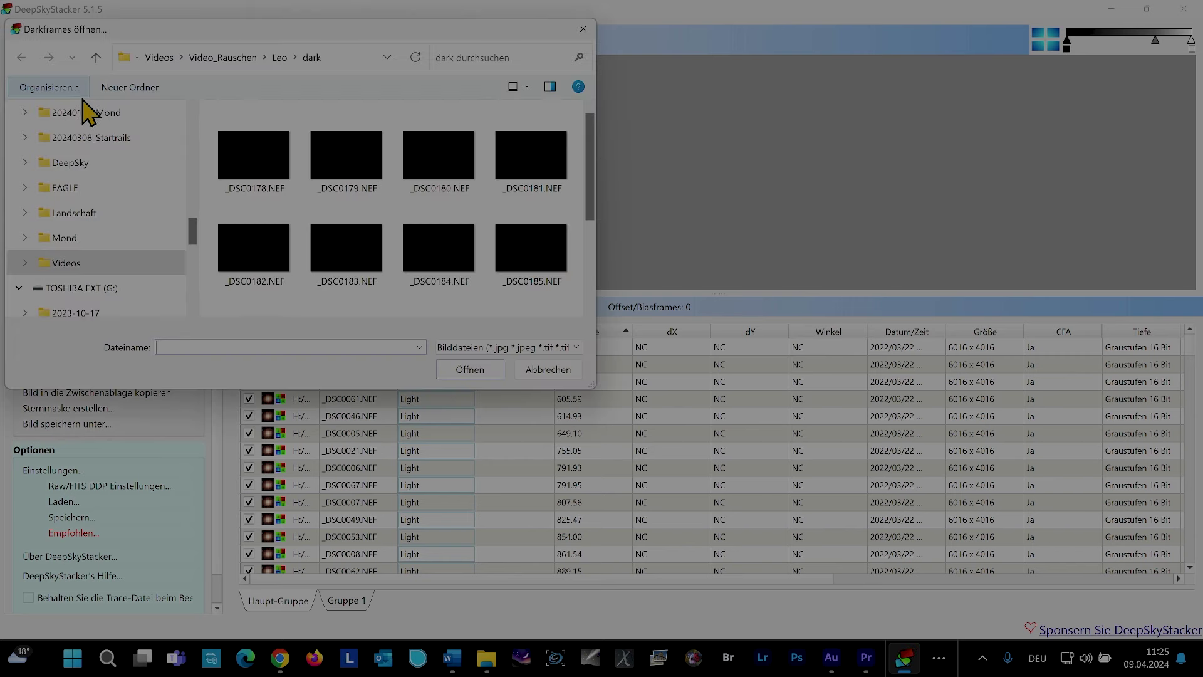
{"action": "left_click", "coordinate": [280, 58]}
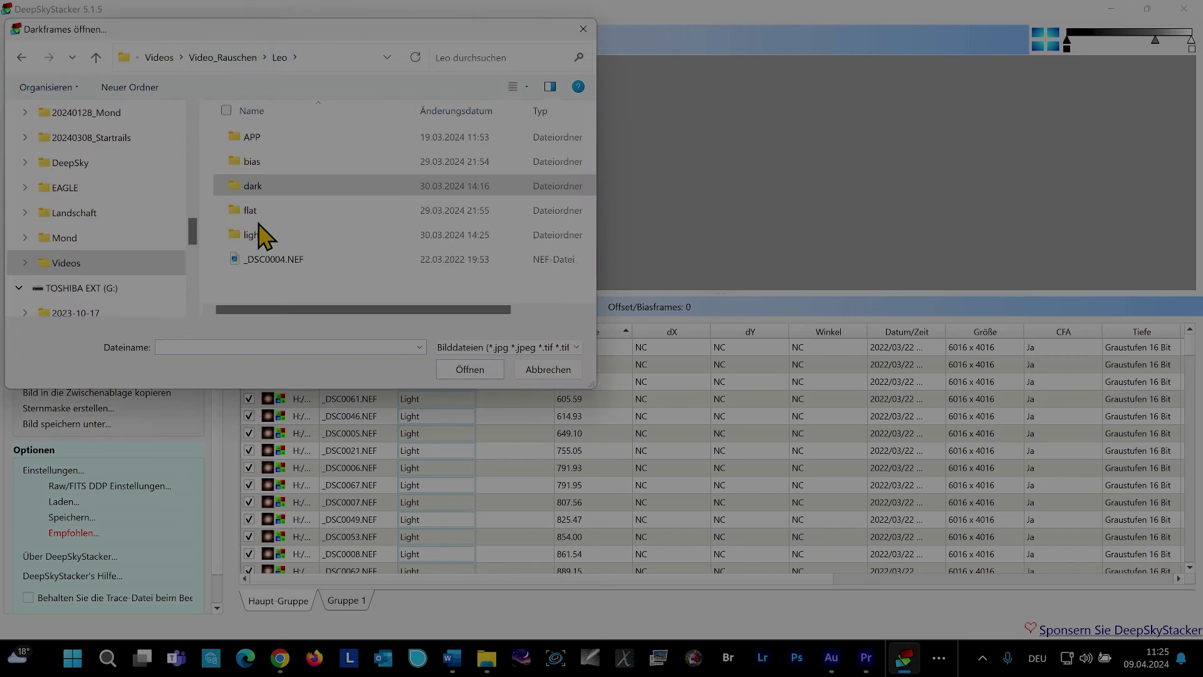
{"action": "double_click", "coordinate": [257, 188]}
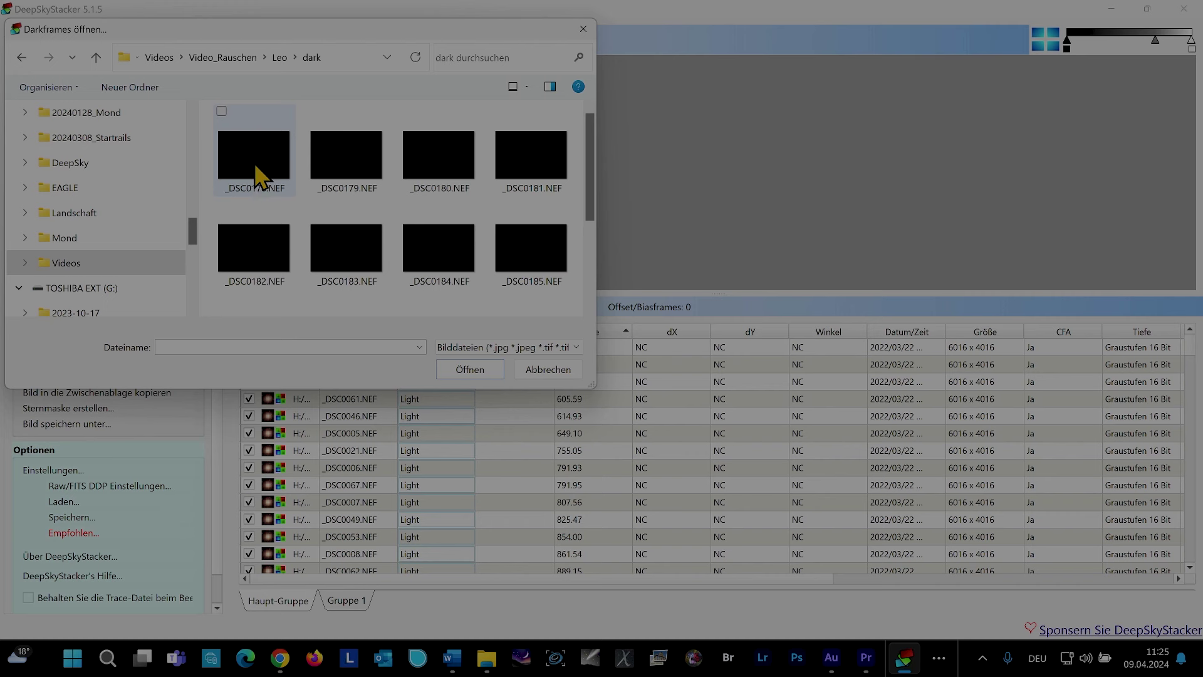
{"action": "left_click", "coordinate": [252, 182]}
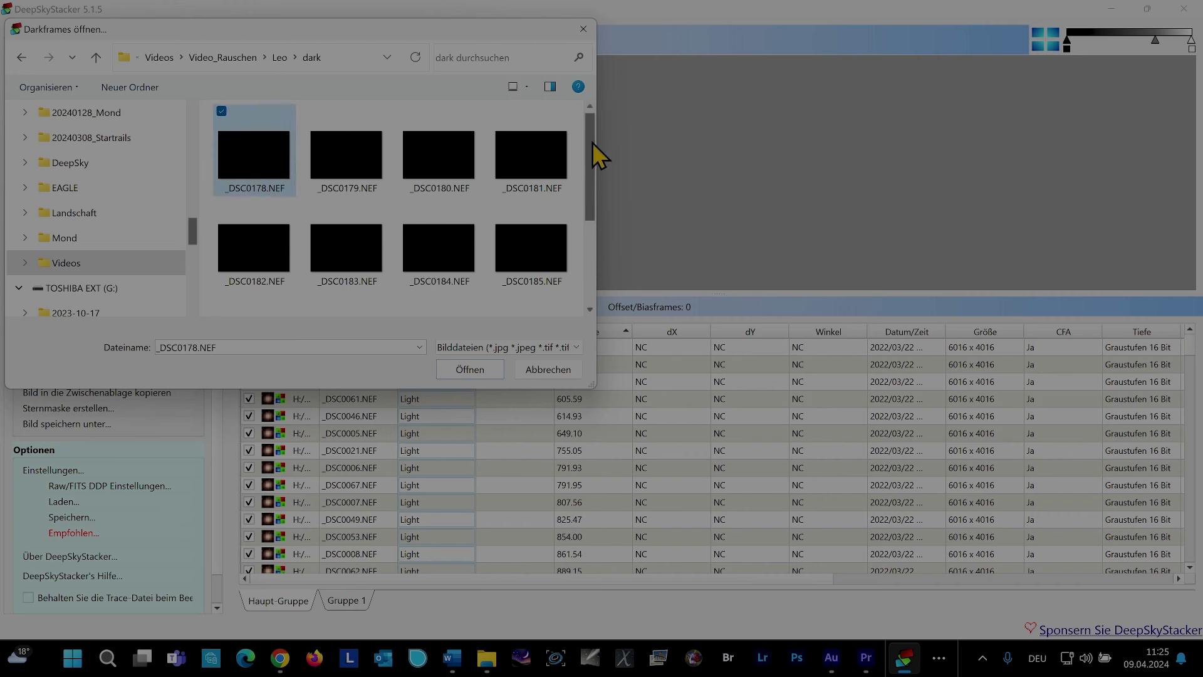
{"action": "left_click_drag", "start_coordinate": [592, 142], "coordinate": [591, 223]}
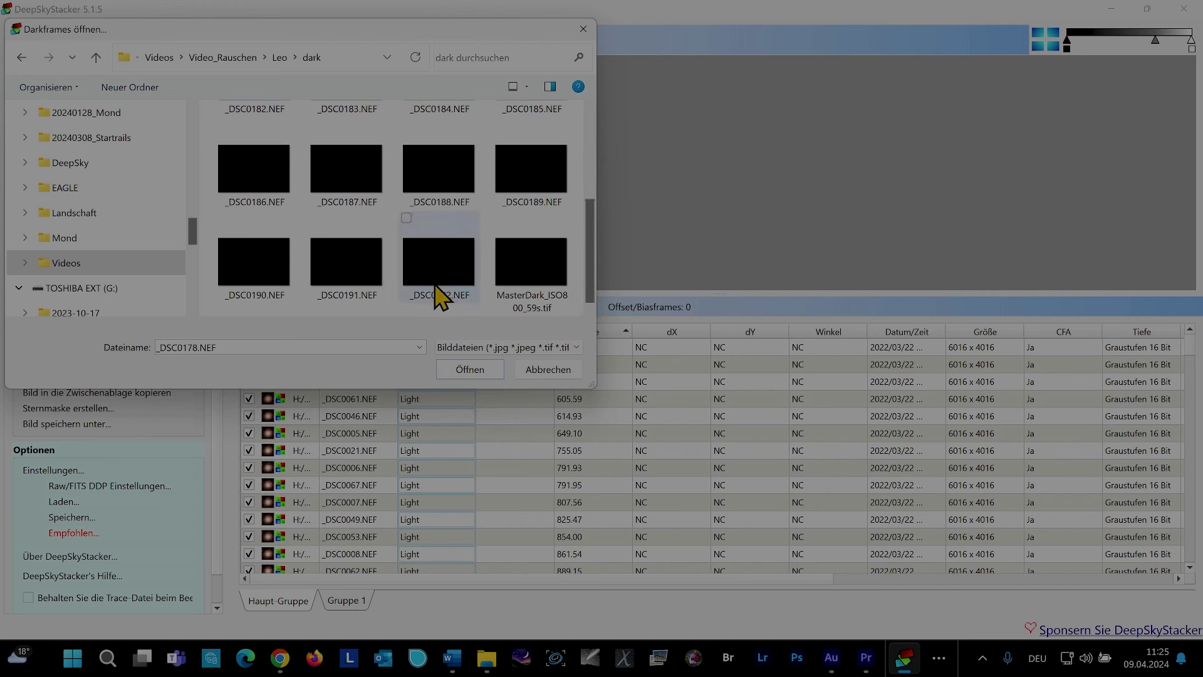
{"action": "key", "text": "ctrl+a"}
{"action": "left_click", "coordinate": [469, 369]}
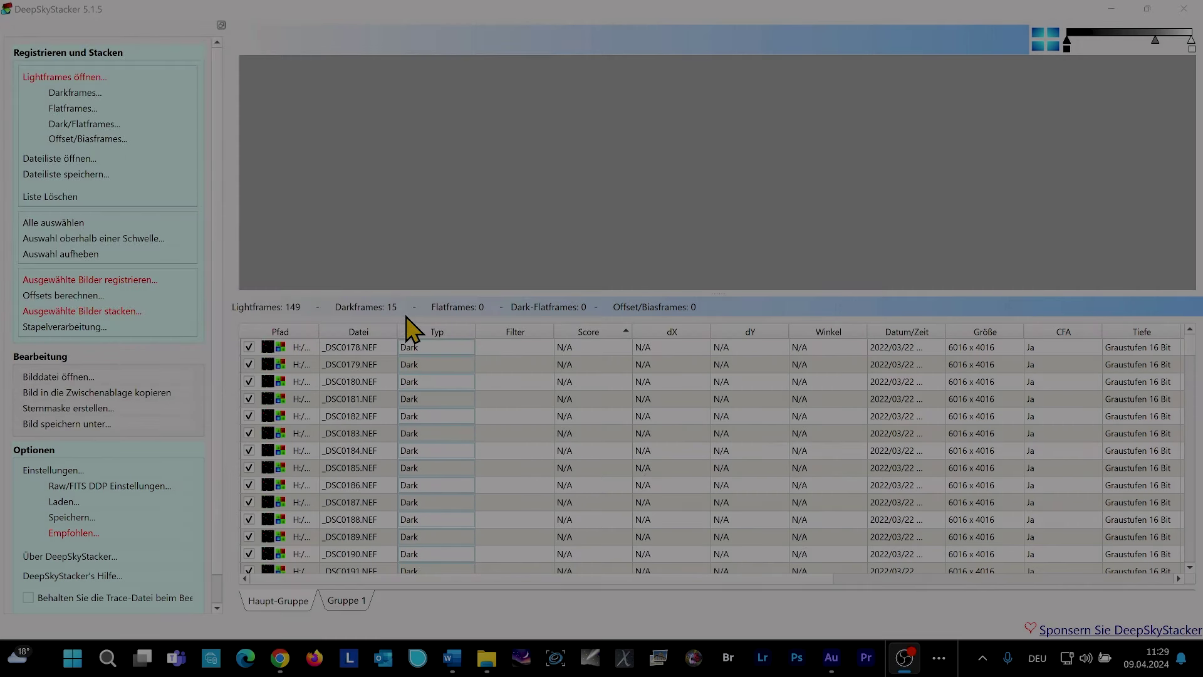
Load the 20 flat frames starting at _DSC0213.NEF from the Leo/flat folder.
{"action": "left_click", "coordinate": [58, 114]}
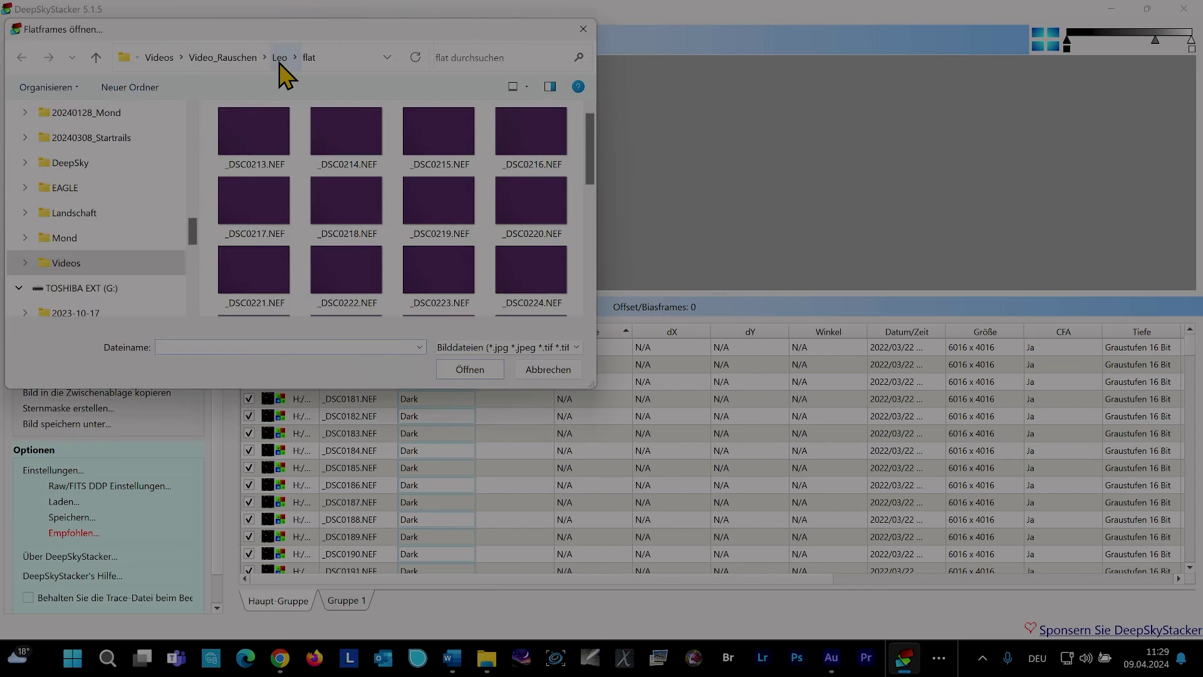
{"action": "left_click", "coordinate": [260, 123]}
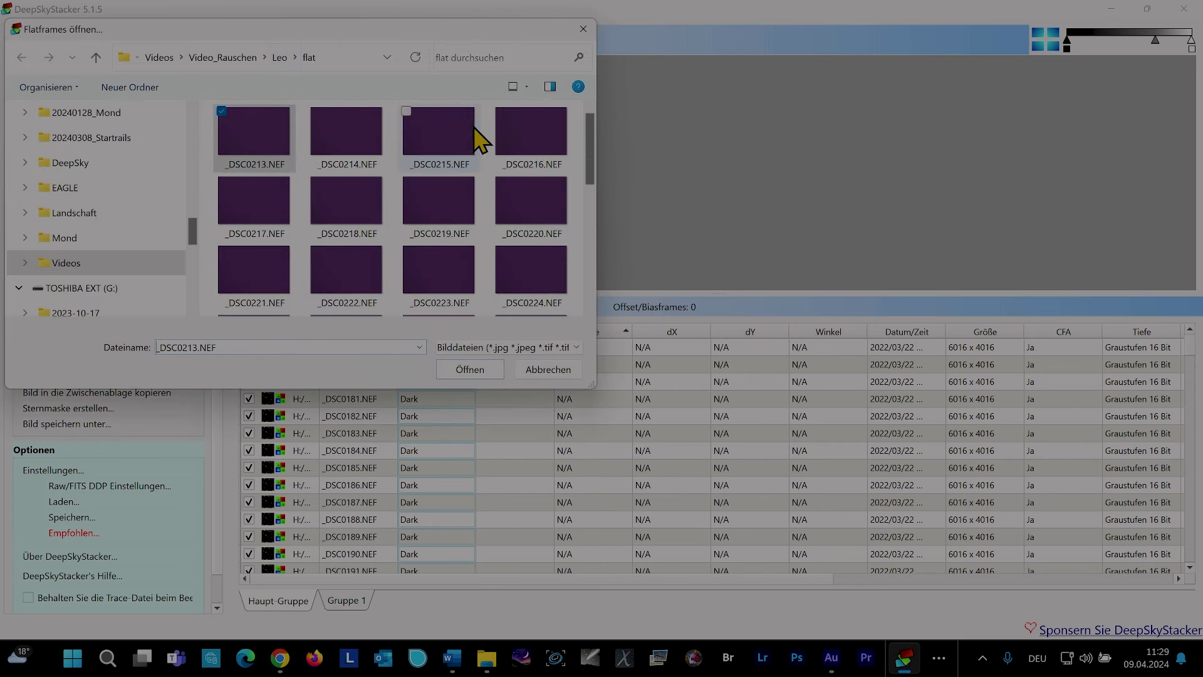
{"action": "left_click_drag", "start_coordinate": [592, 129], "coordinate": [588, 230]}
{"action": "left_click", "coordinate": [553, 241], "text": "shift"}
{"action": "left_click", "coordinate": [470, 369]}
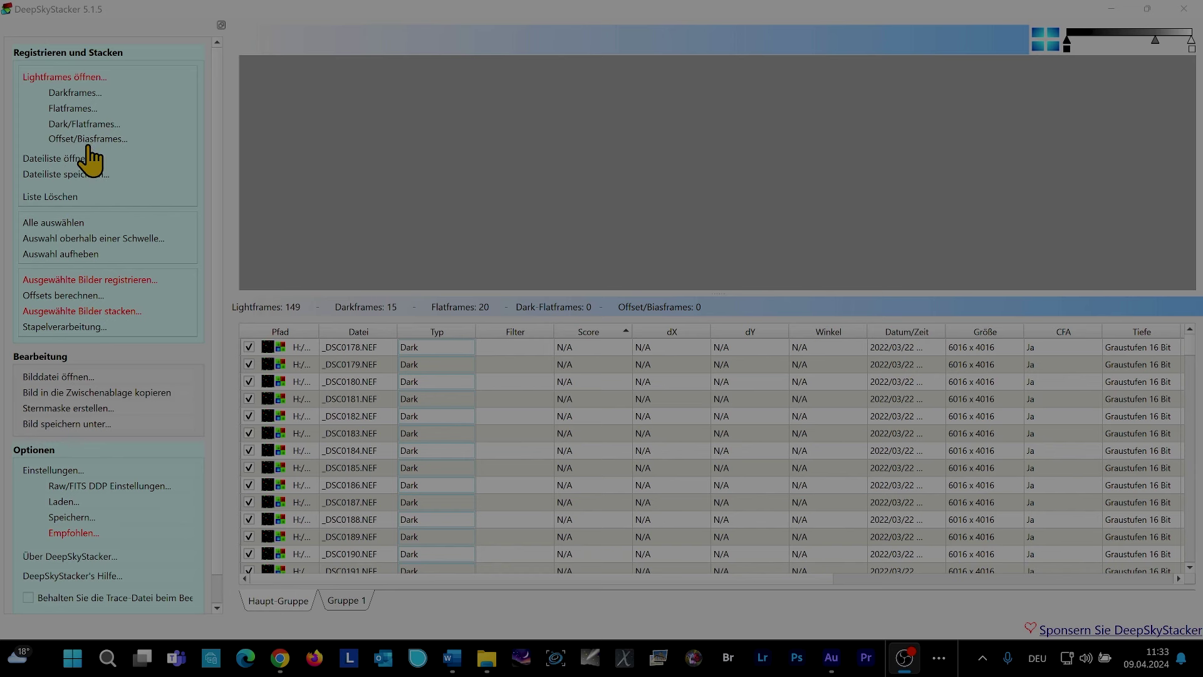
Load the bias frames _DSC0193.NEF through _DSC0212.NEF from the Leo/bias folder, leaving out the master offset file.
{"action": "left_click", "coordinate": [58, 143]}
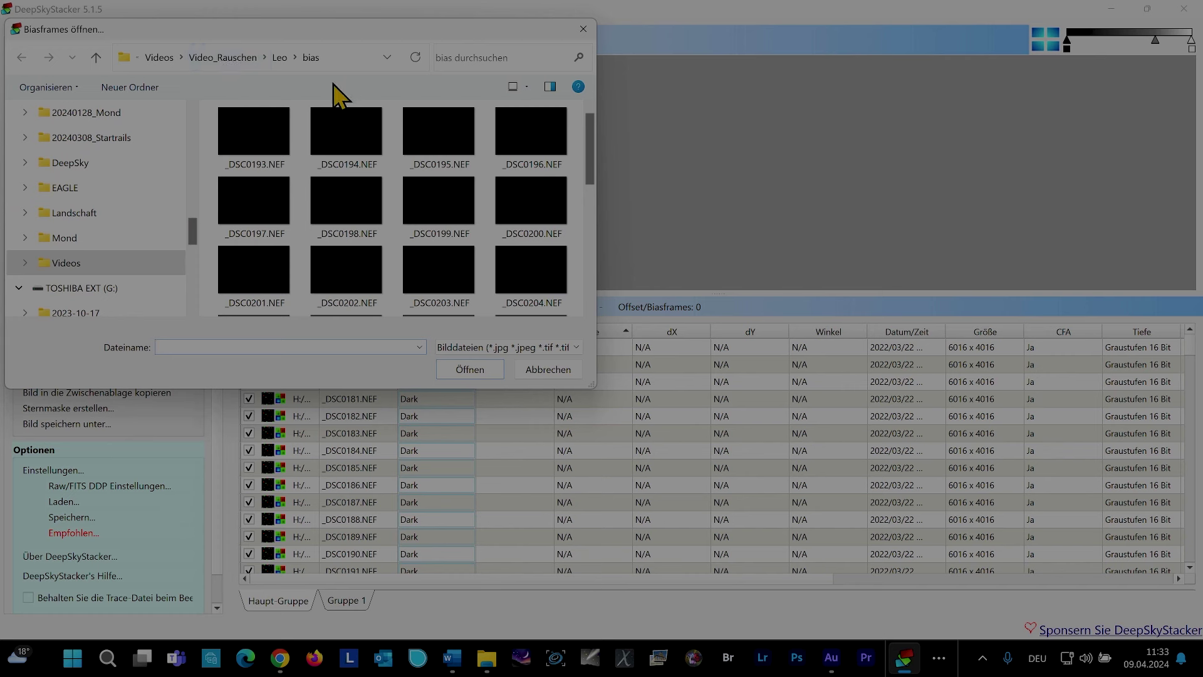
{"action": "left_click", "coordinate": [269, 122]}
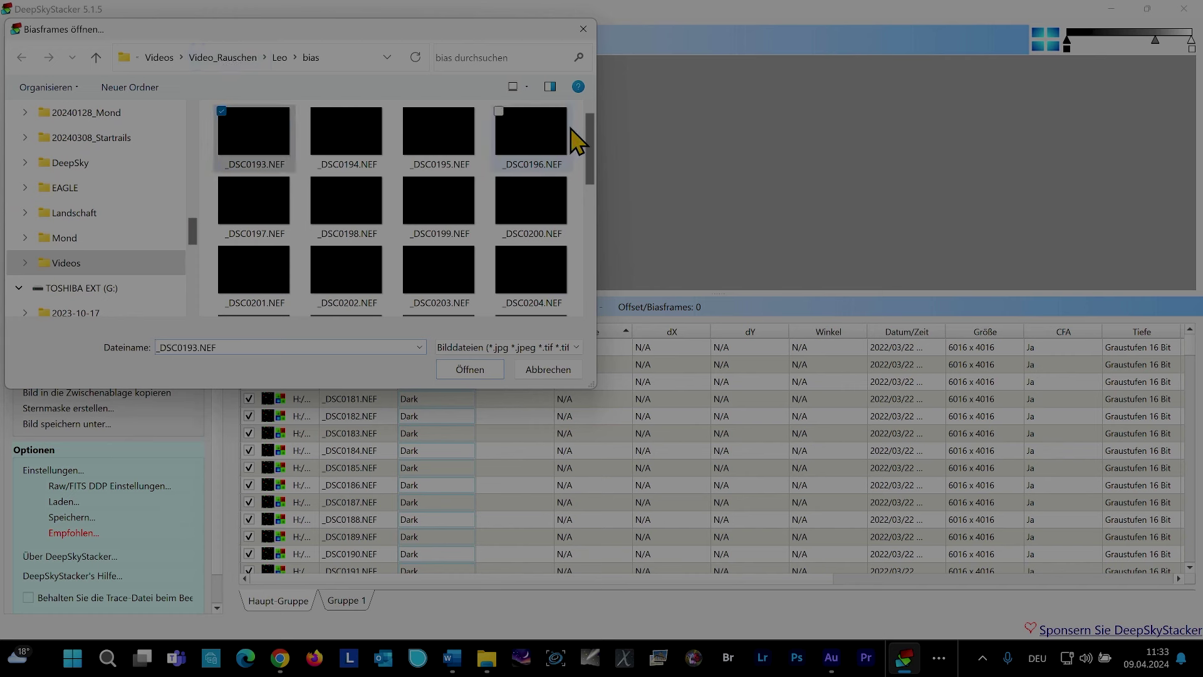
{"action": "left_click_drag", "start_coordinate": [592, 132], "coordinate": [578, 261]}
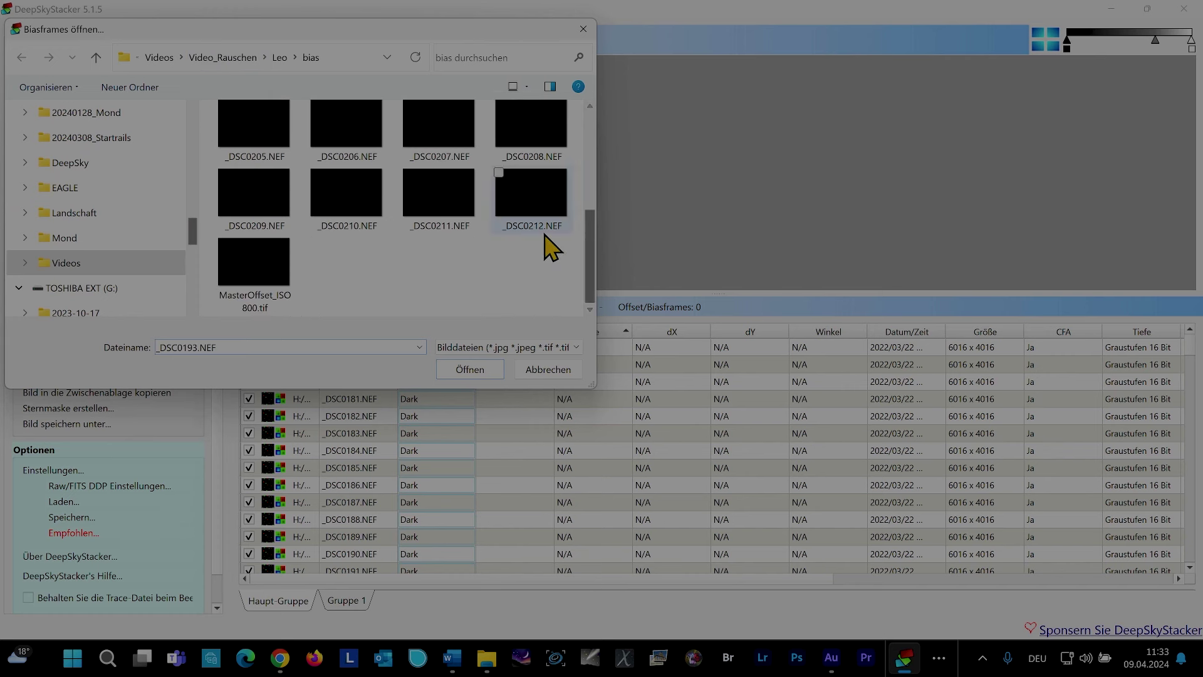
{"action": "left_click", "coordinate": [537, 207], "text": "shift"}
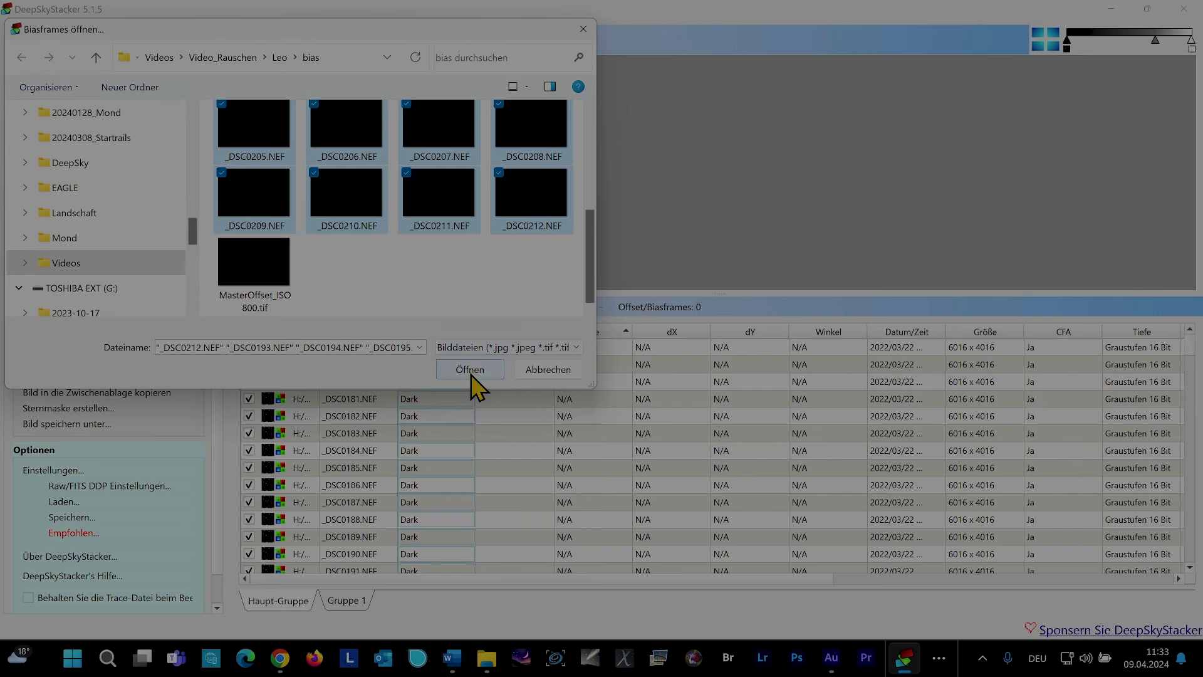
{"action": "left_click", "coordinate": [470, 369]}
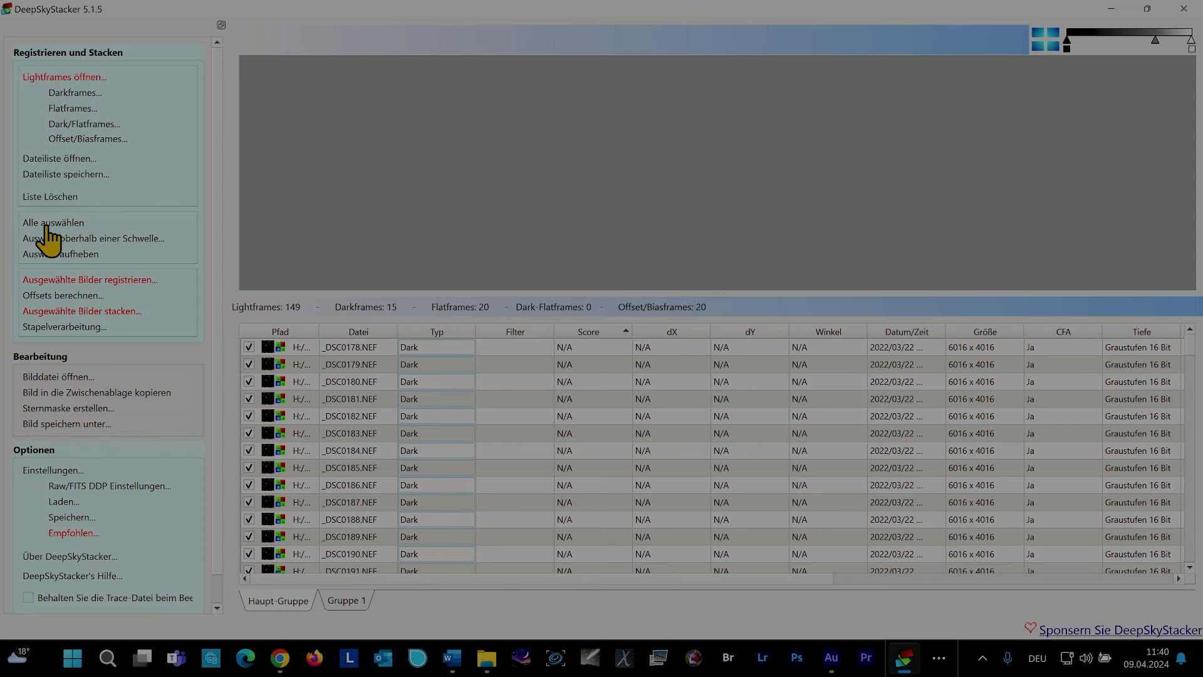
Open the registration settings for the checked images and review the recommended settings for this set of frames.
{"action": "left_click", "coordinate": [48, 281]}
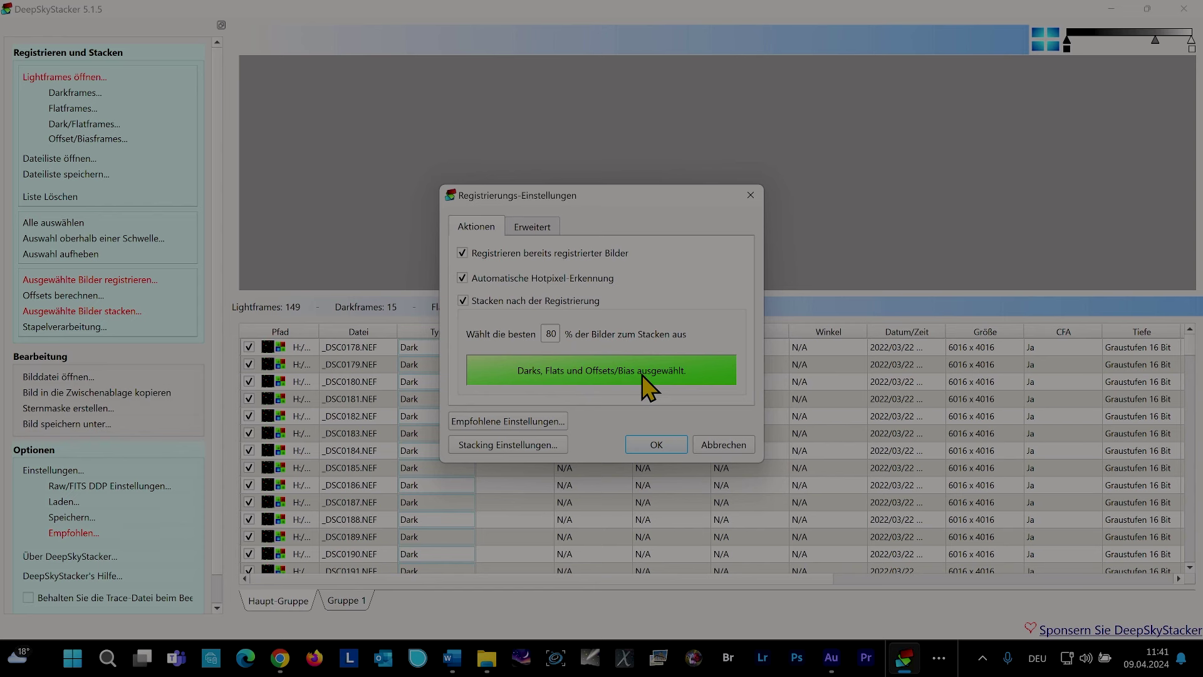
{"action": "left_click", "coordinate": [511, 422]}
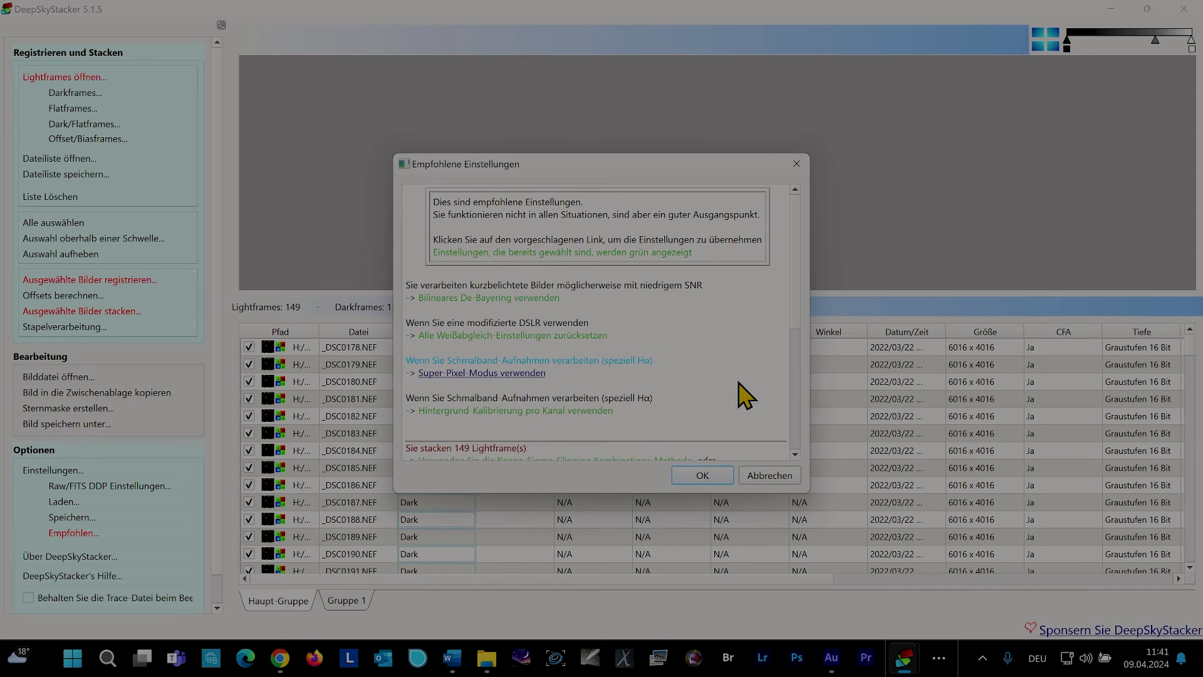
{"action": "left_click_drag", "start_coordinate": [793, 305], "coordinate": [781, 368]}
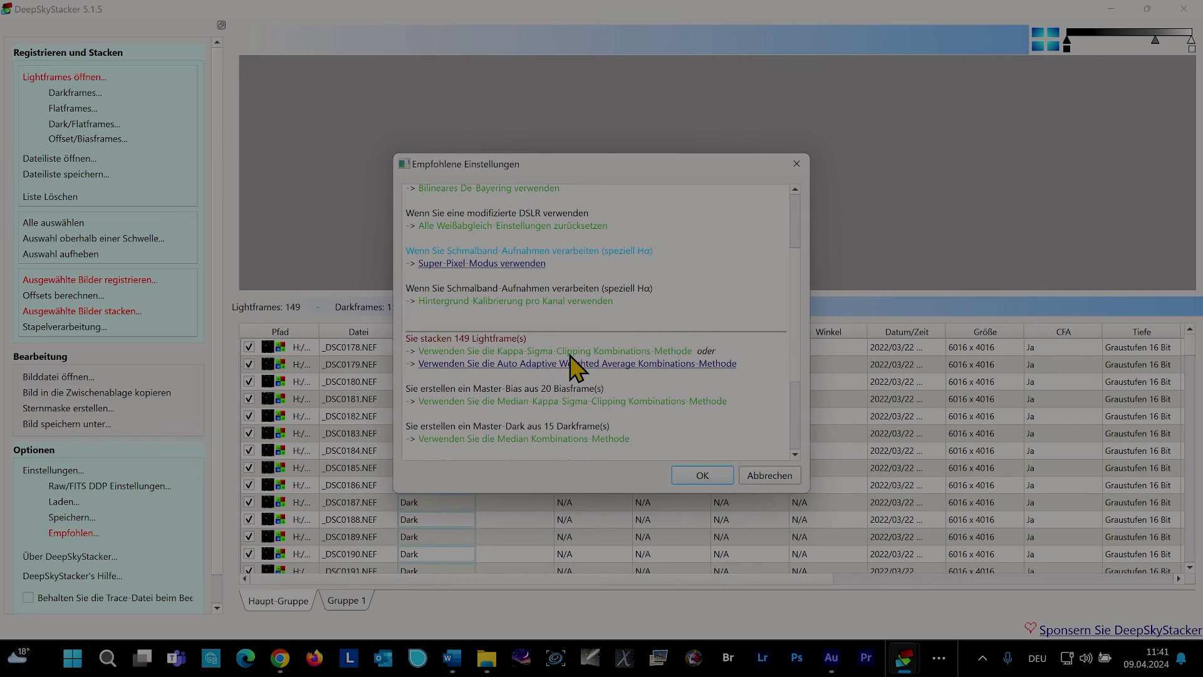
{"action": "left_click", "coordinate": [694, 480]}
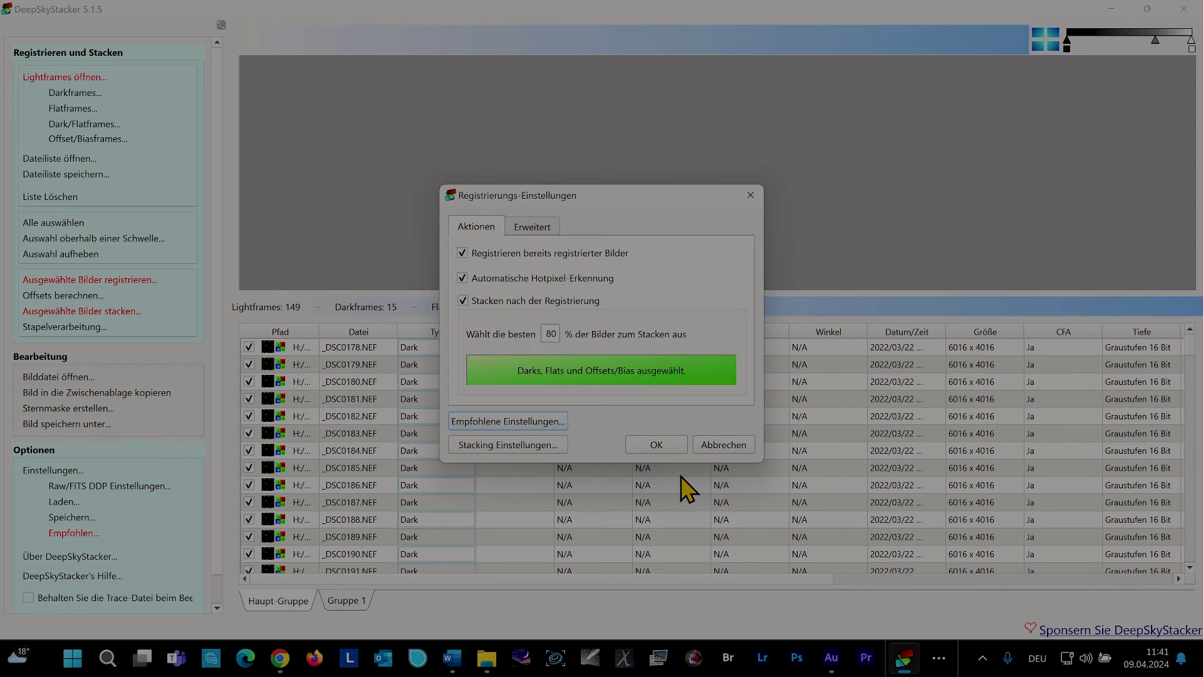
In the stacking settings, compare Standard Modus with Mosaik Modus for the result and choose Mosaik Modus.
{"action": "left_click", "coordinate": [533, 446]}
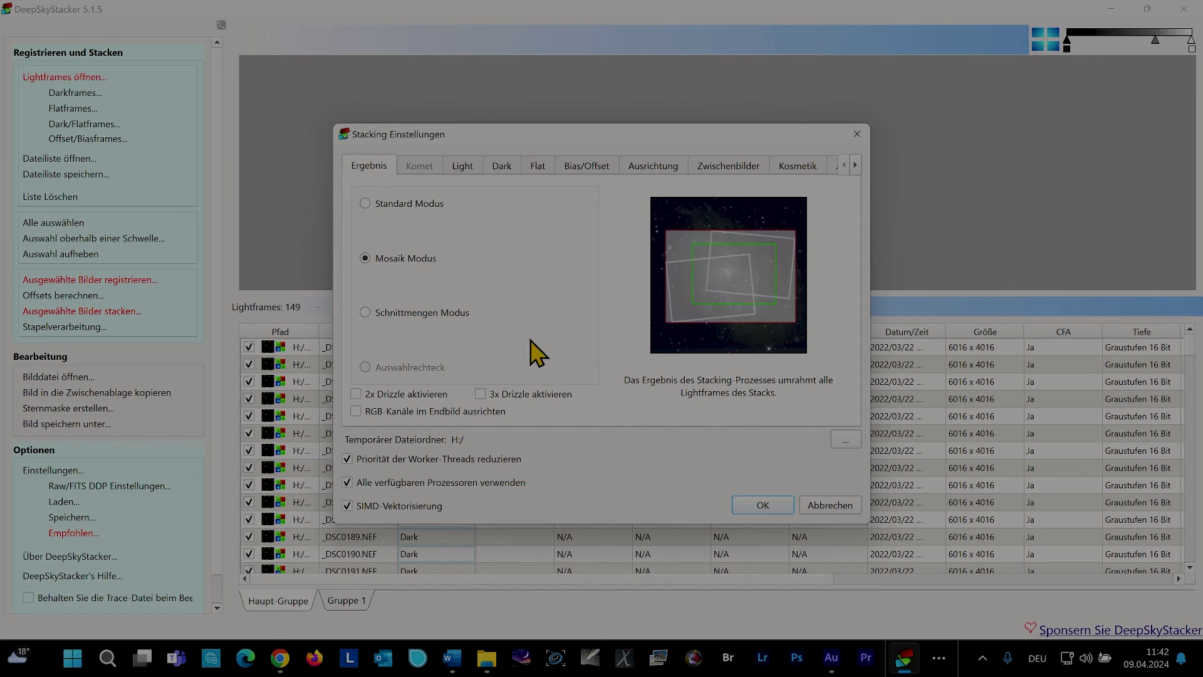
{"action": "left_click", "coordinate": [366, 203]}
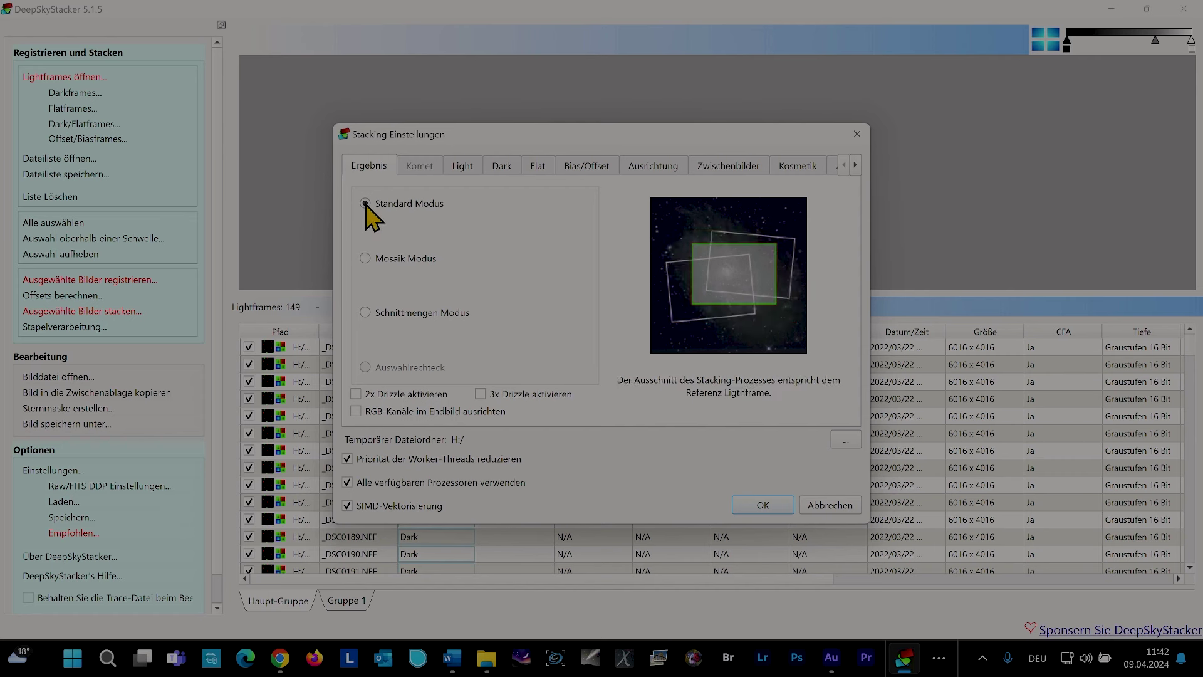
{"action": "left_click", "coordinate": [364, 258]}
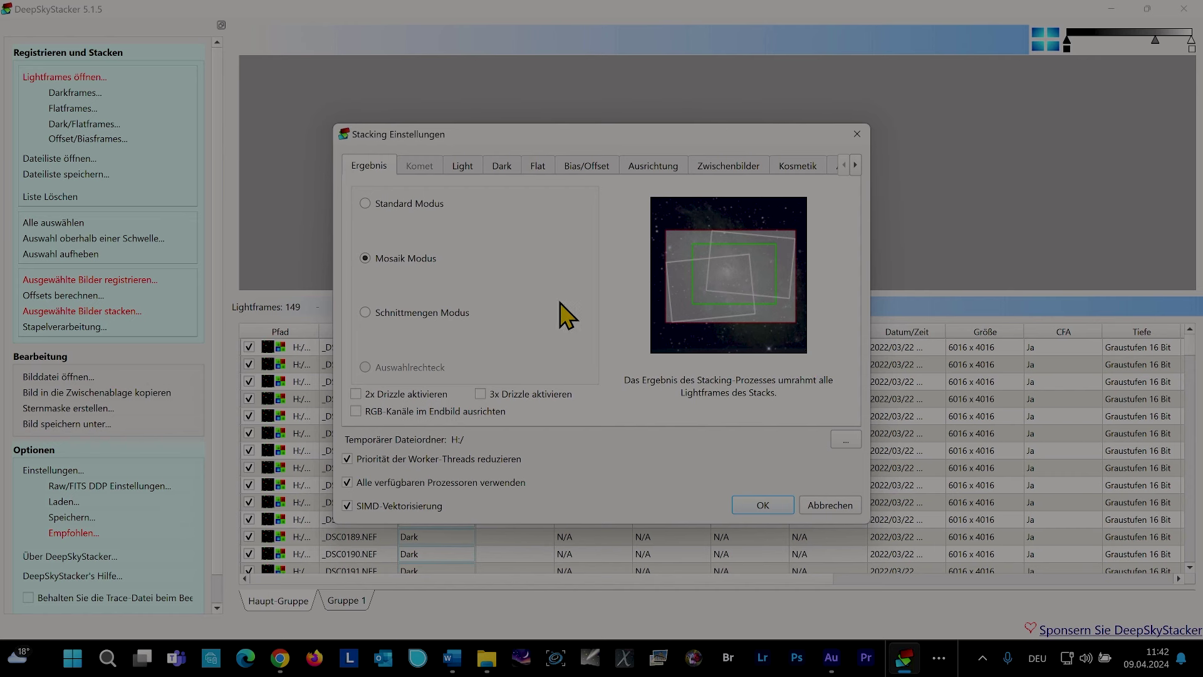
Review the stacking settings for light, dark, flat and bias frames, alignment, intermediate images and cosmetic correction.
{"action": "left_click", "coordinate": [471, 166]}
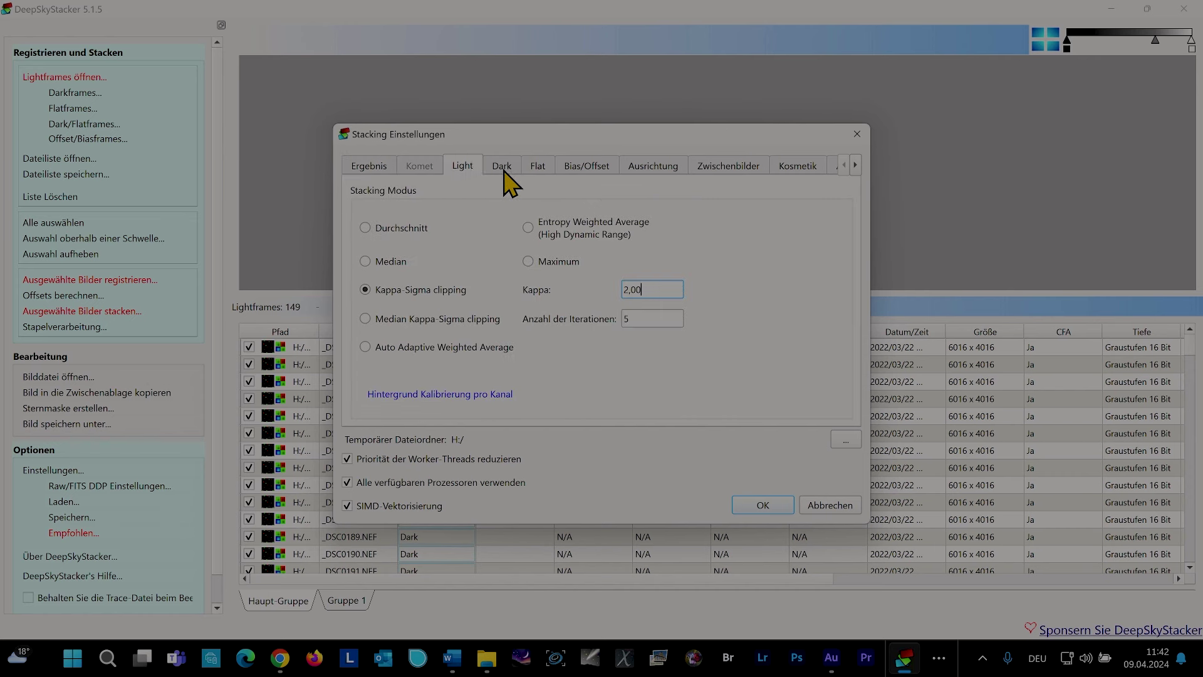
{"action": "left_click", "coordinate": [501, 166]}
{"action": "left_click", "coordinate": [534, 167]}
{"action": "left_click", "coordinate": [585, 167]}
{"action": "left_click", "coordinate": [649, 169]}
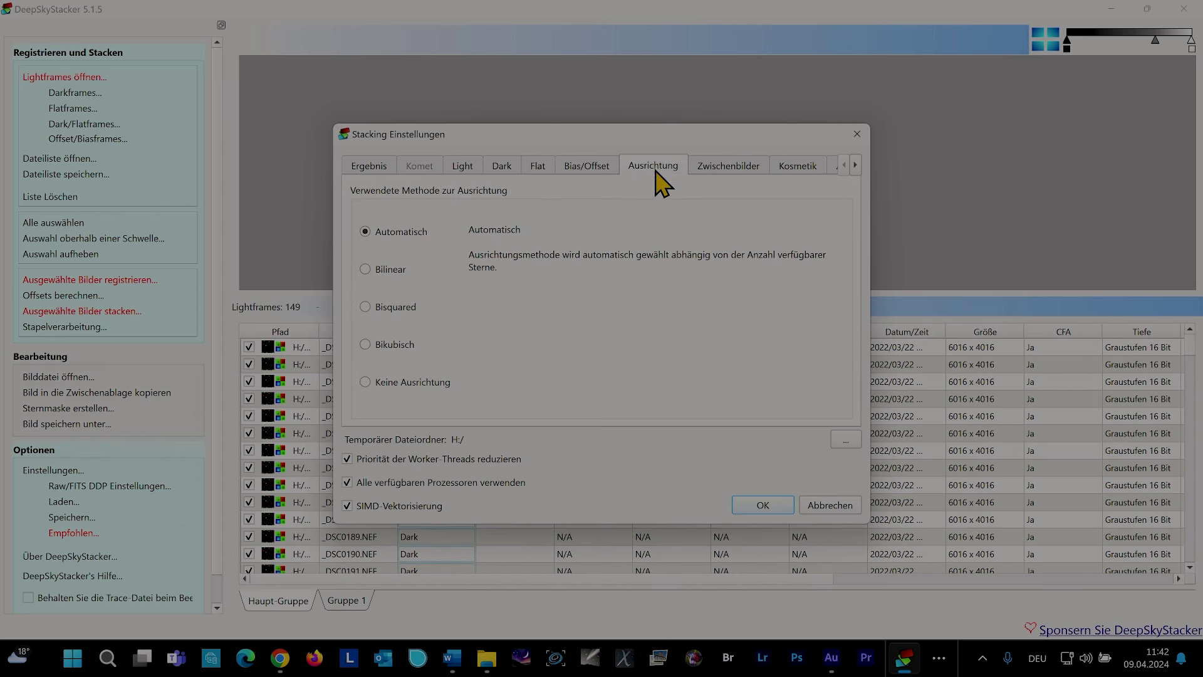
{"action": "left_click", "coordinate": [734, 168]}
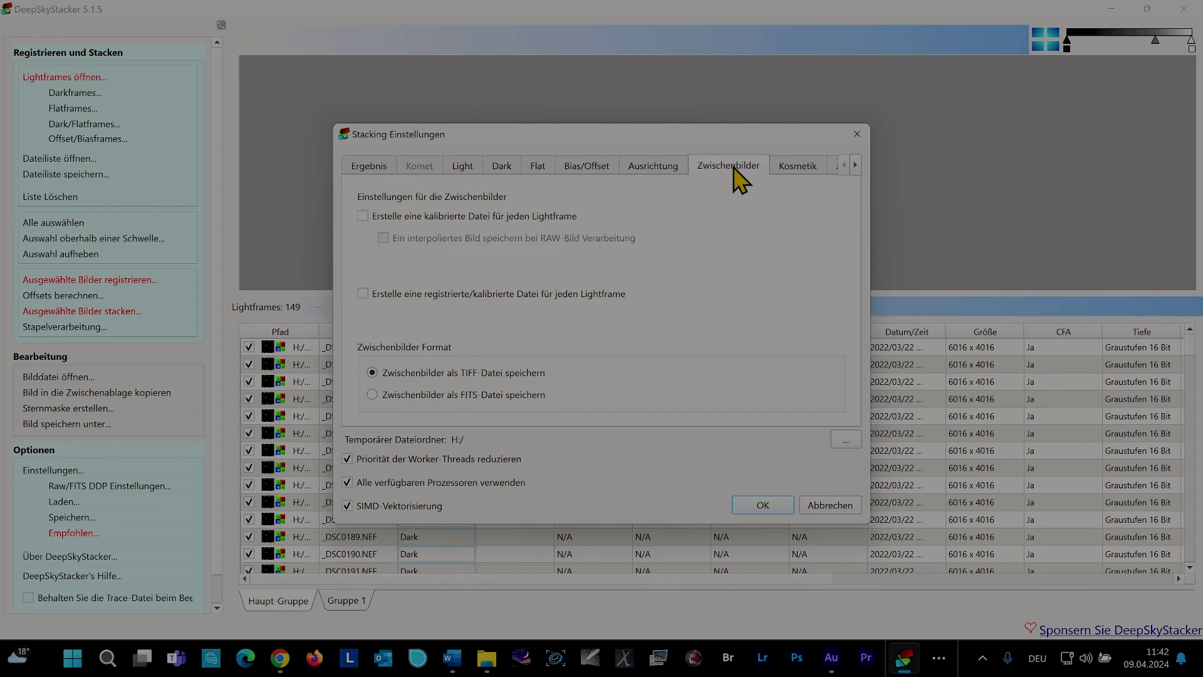
{"action": "left_click", "coordinate": [792, 168]}
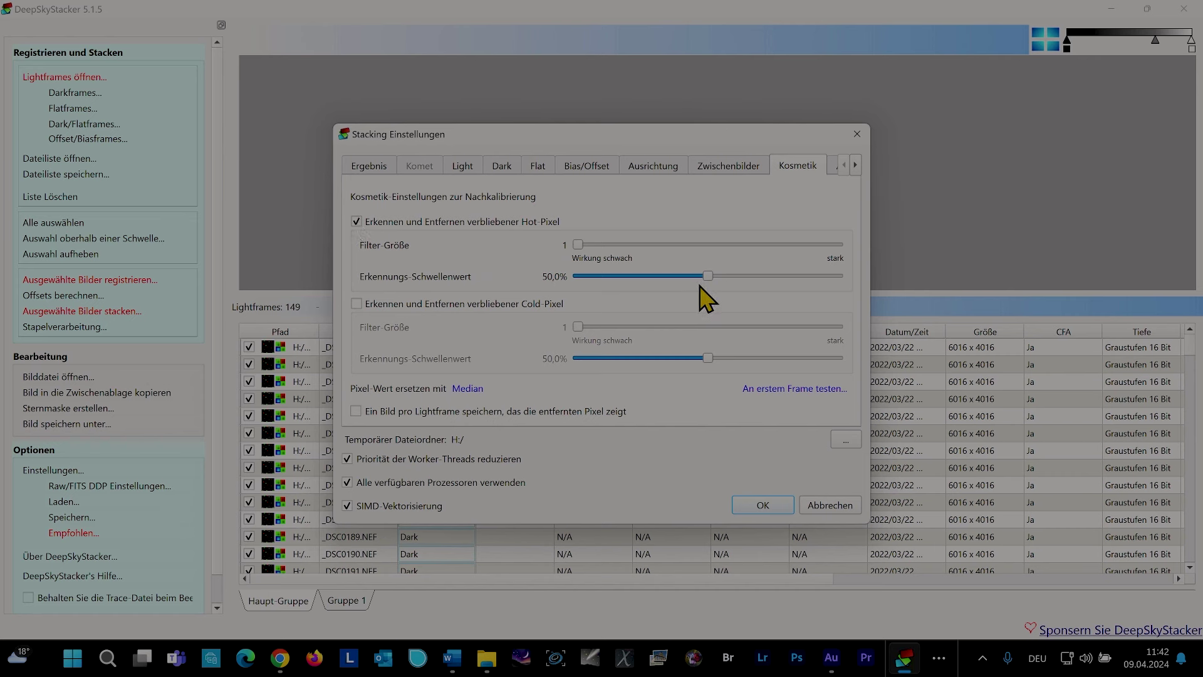
Set the output file location to the reference frame's folder and accept the stacking settings.
{"action": "left_click", "coordinate": [856, 165]}
{"action": "left_click", "coordinate": [795, 167]}
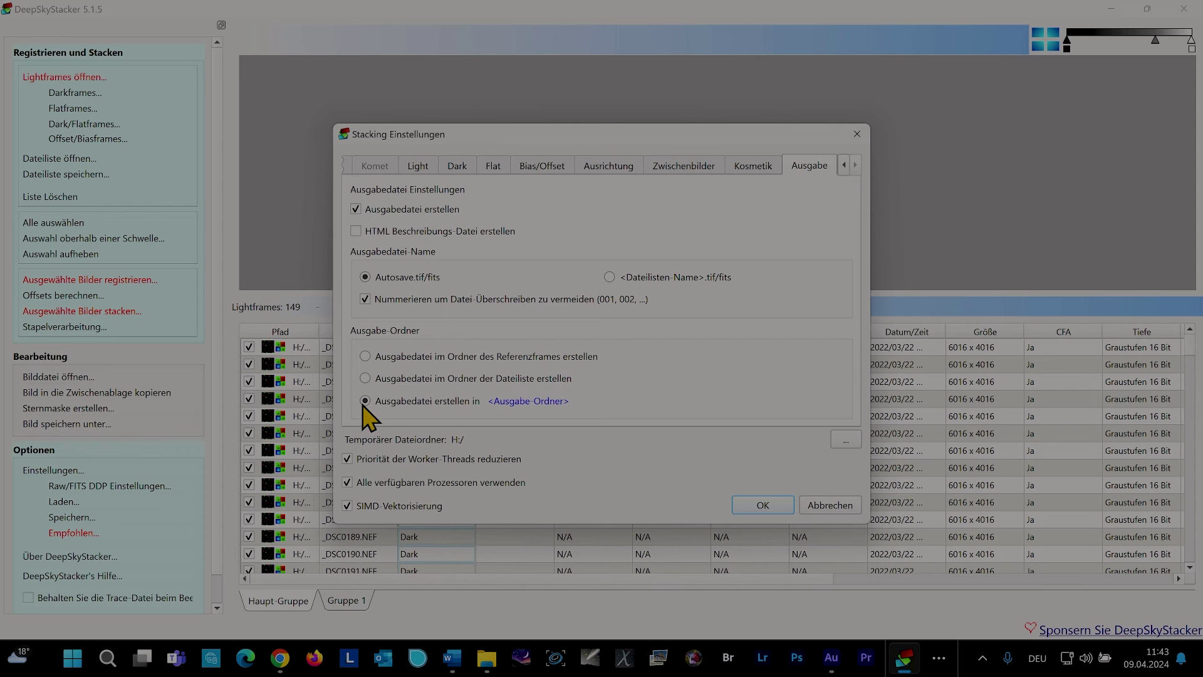
{"action": "left_click", "coordinate": [533, 405]}
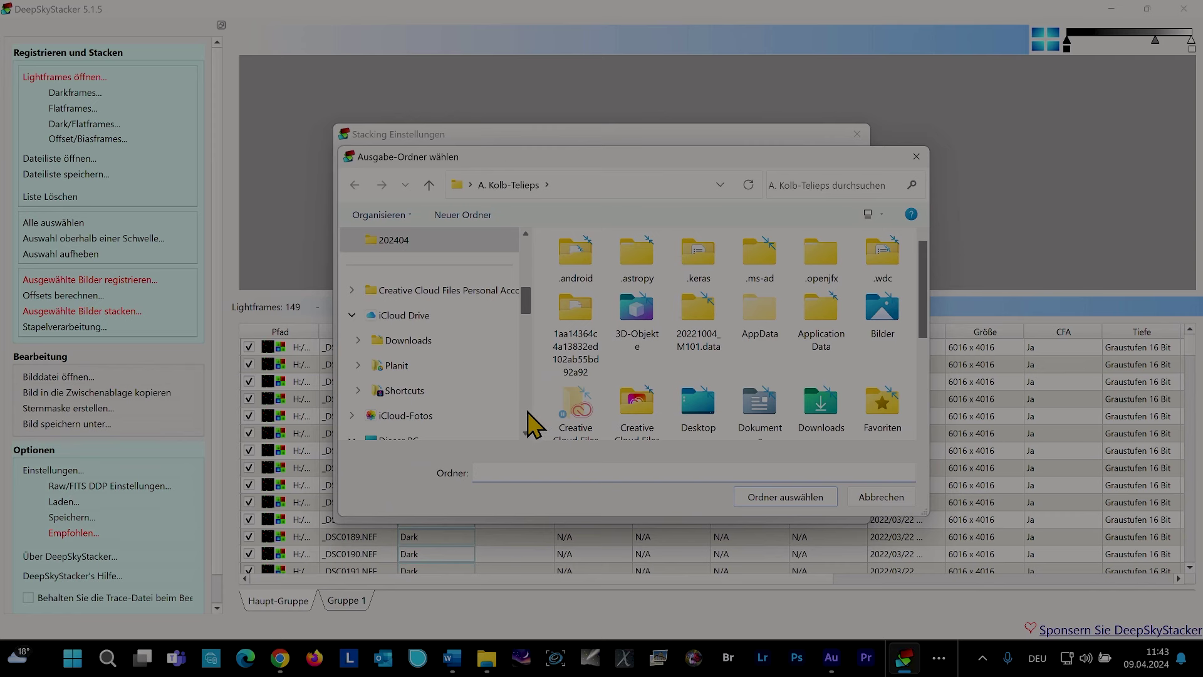
{"action": "left_click", "coordinate": [913, 496]}
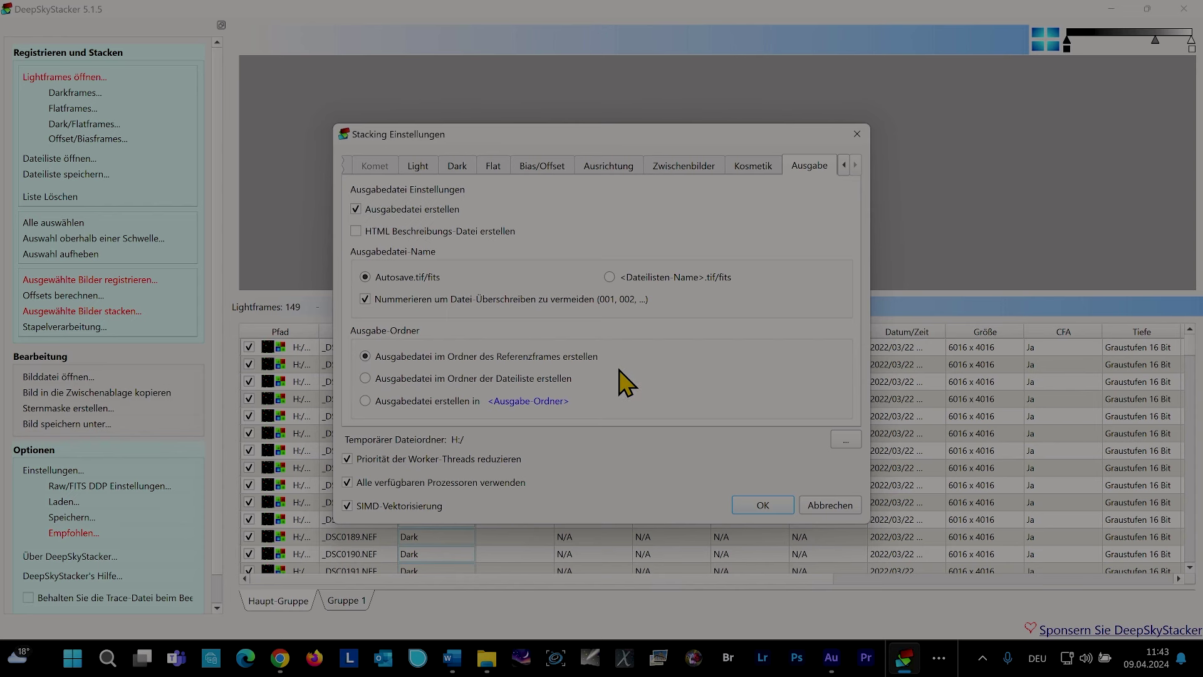
{"action": "left_click", "coordinate": [760, 509]}
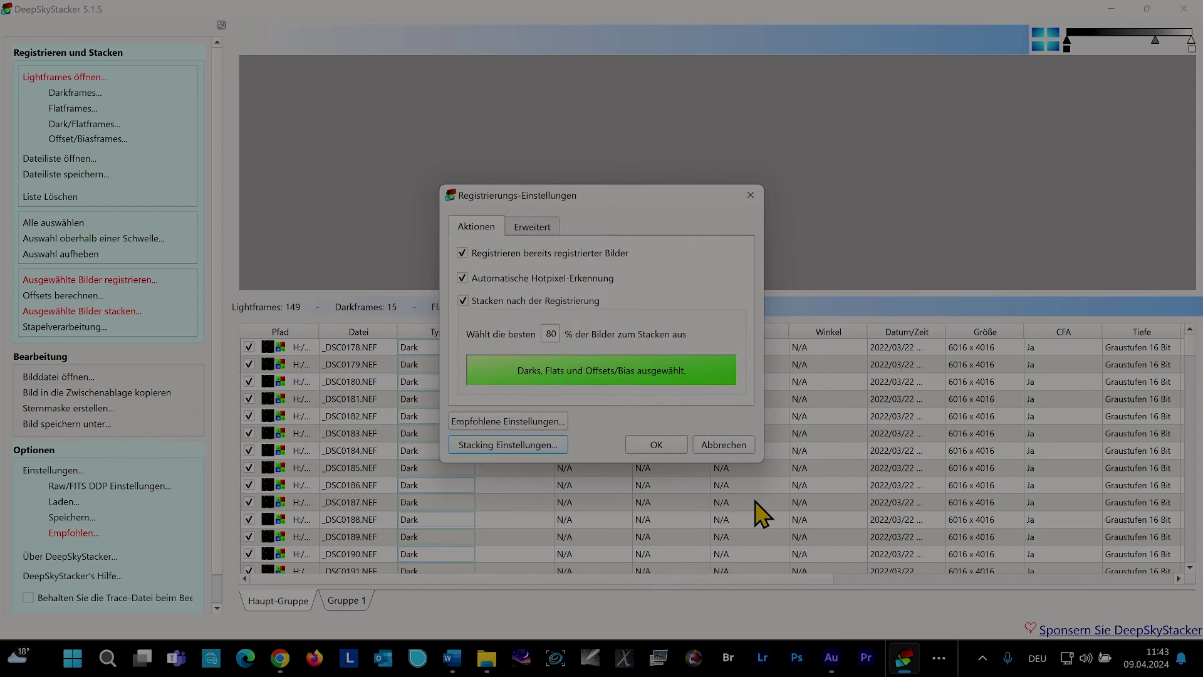
Accept the registration settings and confirm the stacking steps to start registering and stacking the images.
{"action": "left_click", "coordinate": [643, 446]}
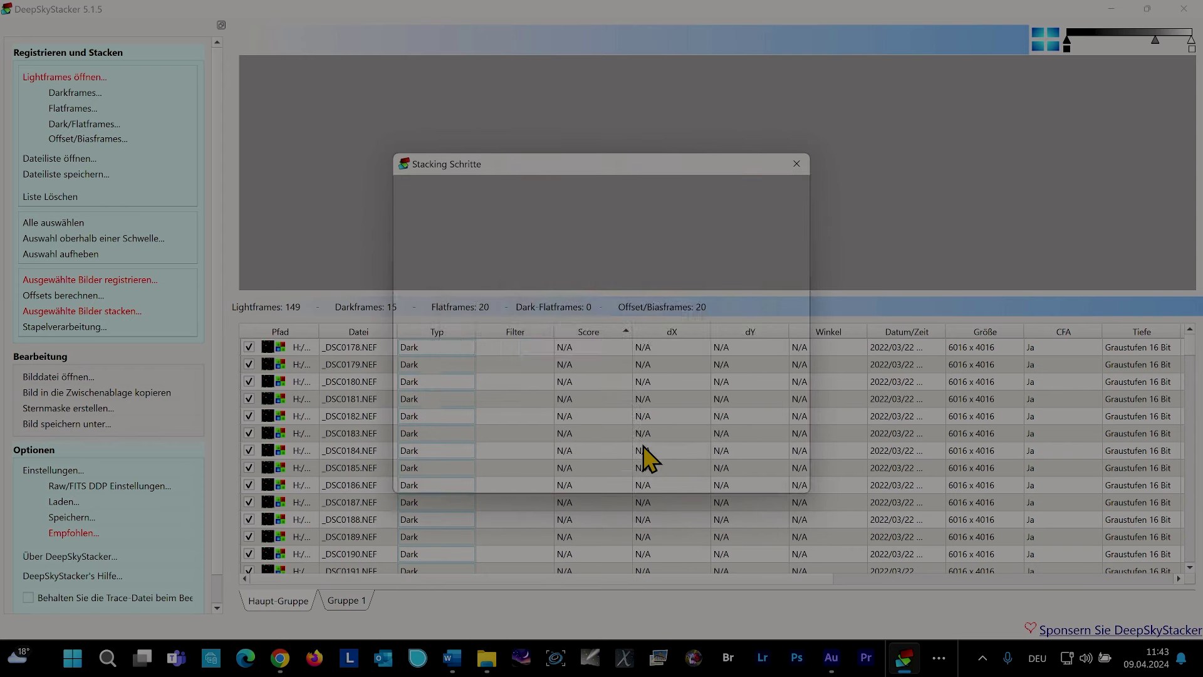
{"action": "left_click", "coordinate": [704, 478]}
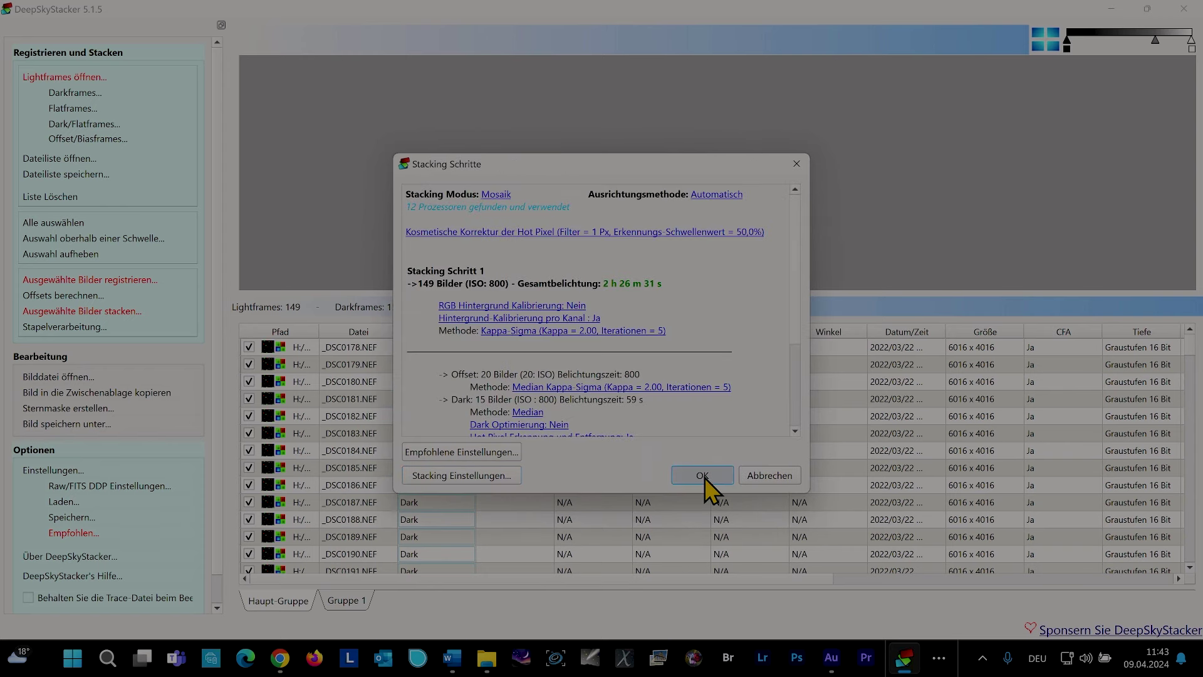